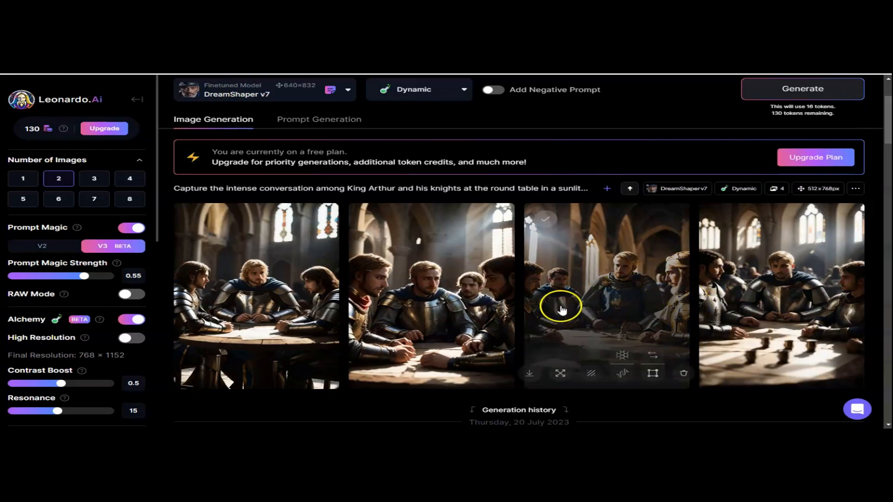
Step: Open the four generated round-table images in the viewer, step through each one, and close it
left_click(236, 282)
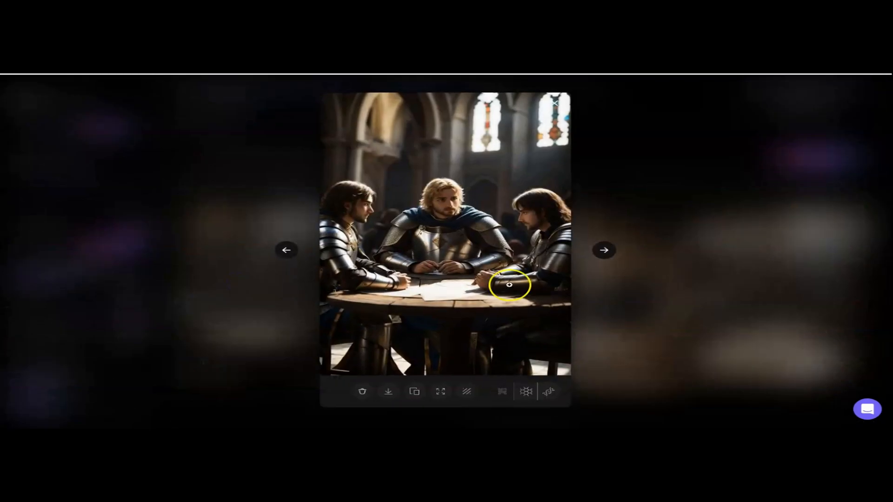
left_click(604, 252)
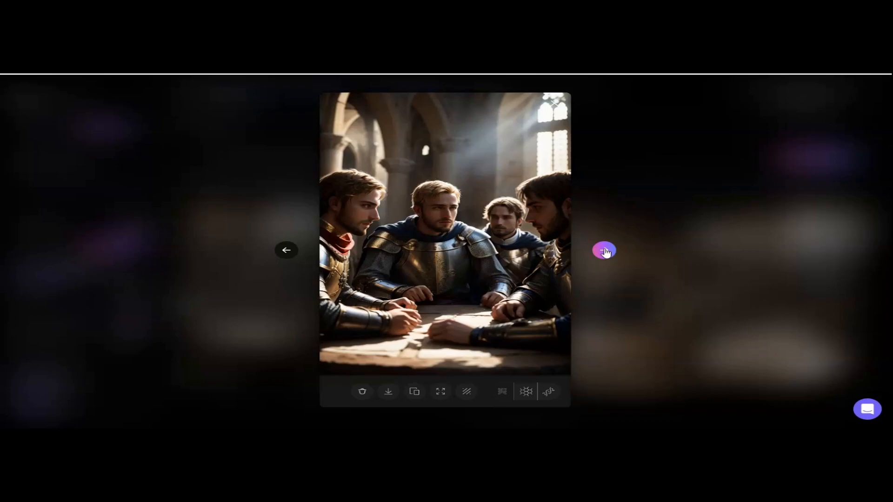
left_click(604, 251)
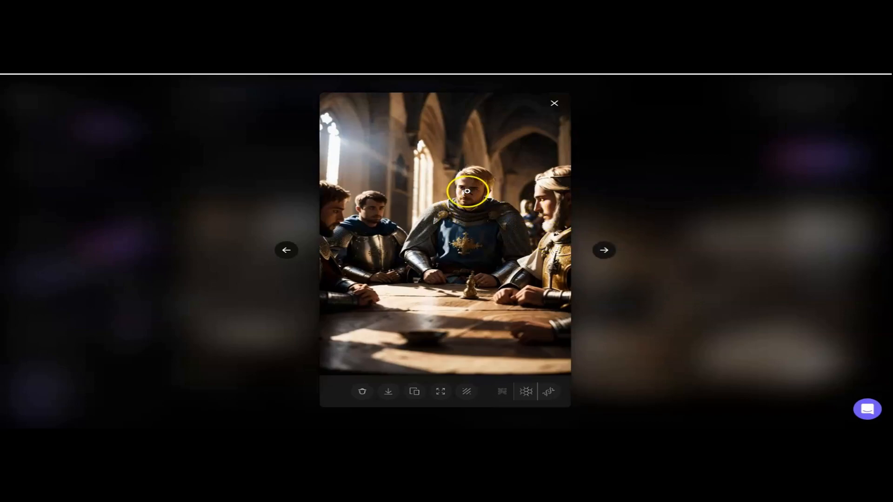
left_click(606, 252)
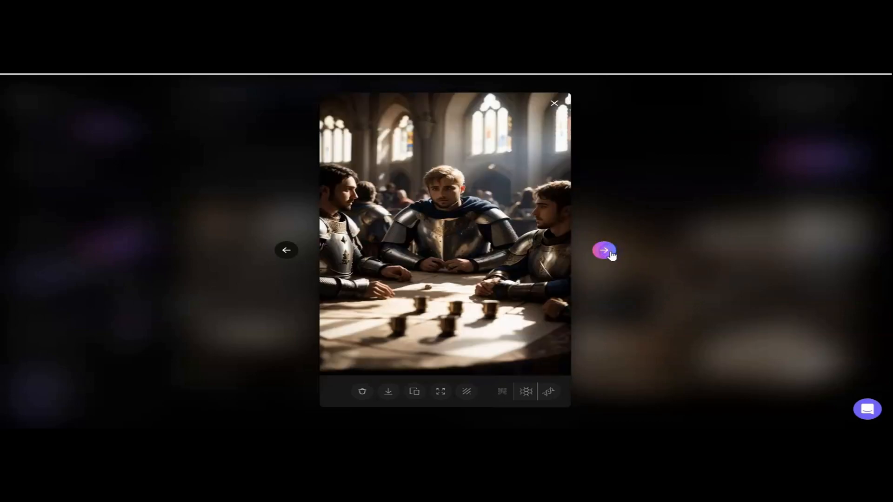
left_click(551, 103)
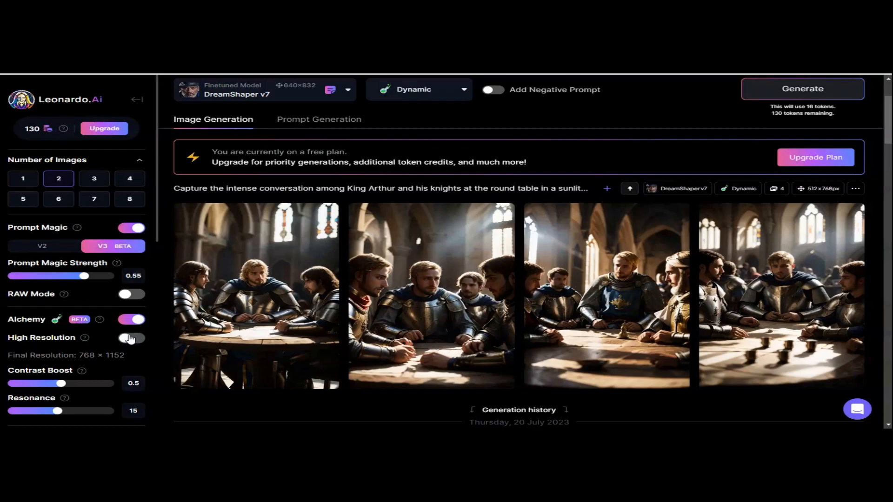
Step: Turn on High Resolution and choose to leave it on despite the experimental warning
left_click_drag(160, 236, 165, 332)
left_click(155, 340)
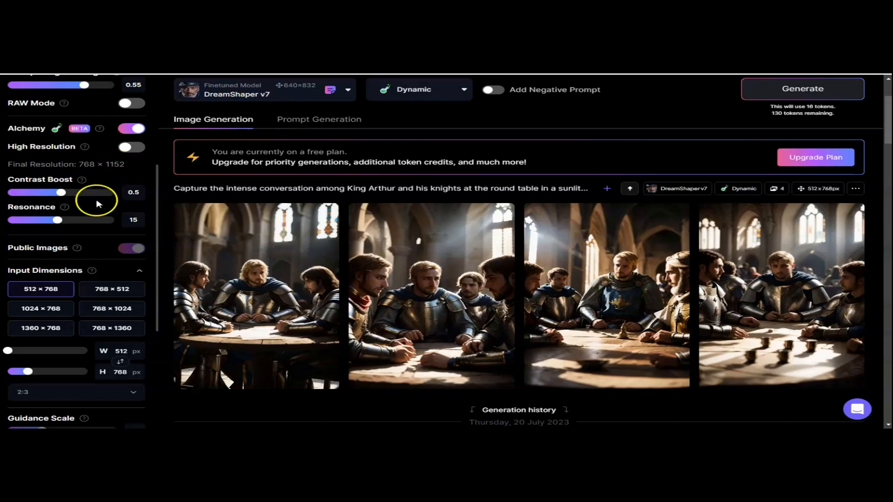
left_click(135, 148)
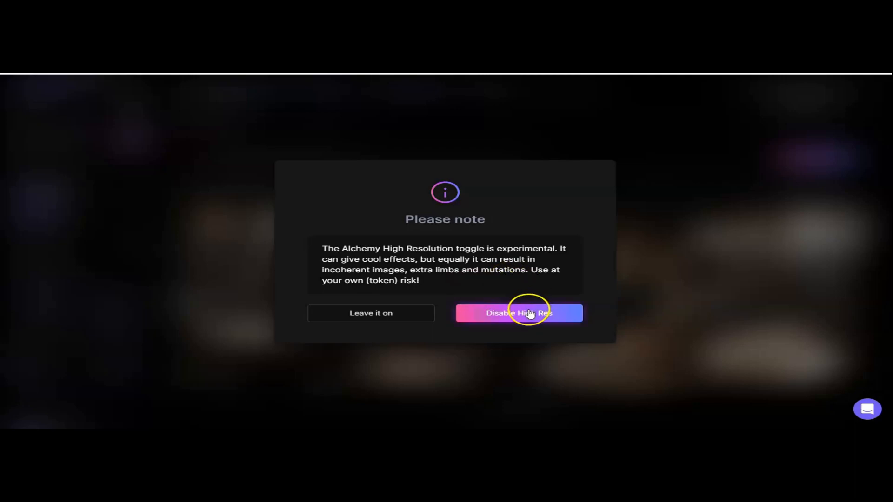
left_click(397, 313)
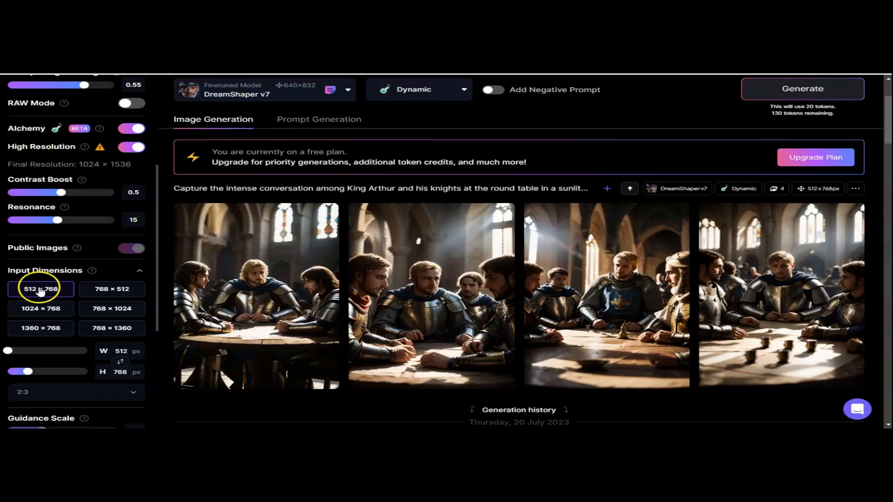
Step: Swap the input dimensions to 768 × 512 and generate a new batch of images
left_click(121, 362)
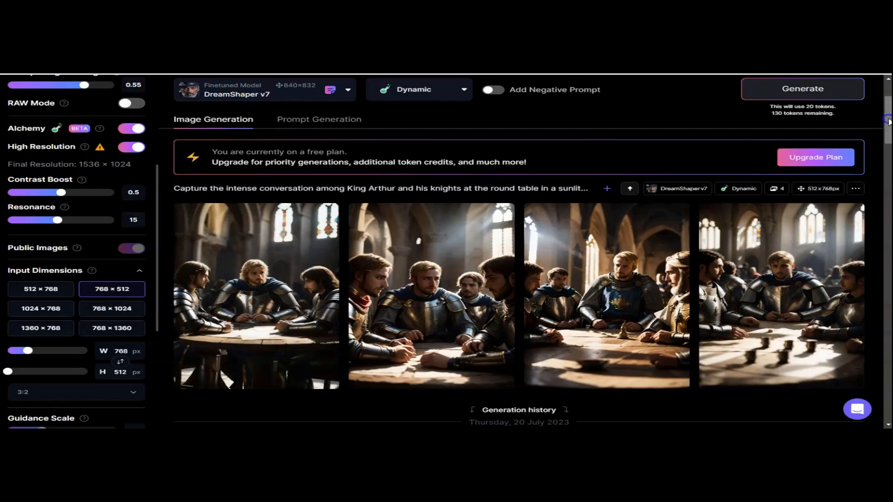
mouse_move(889, 122)
left_mouse_down()
mouse_move(889, 113)
mouse_move(889, 121)
left_mouse_up()
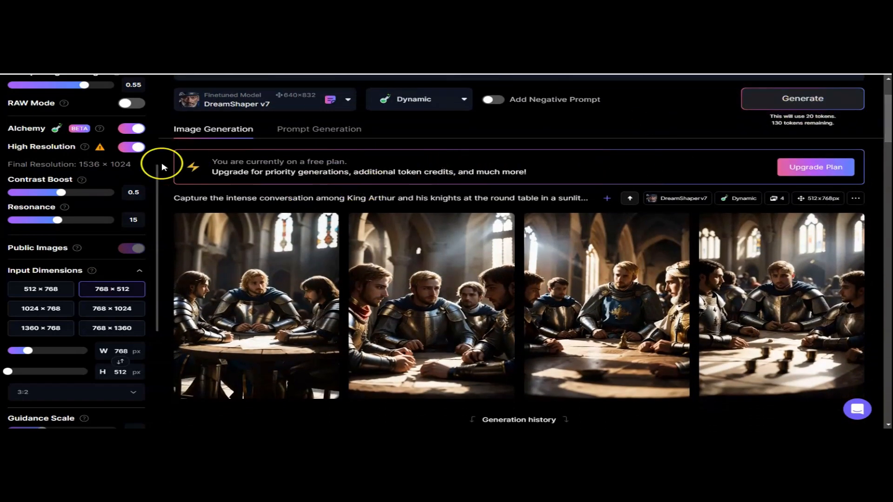
left_click_drag(156, 168, 159, 142)
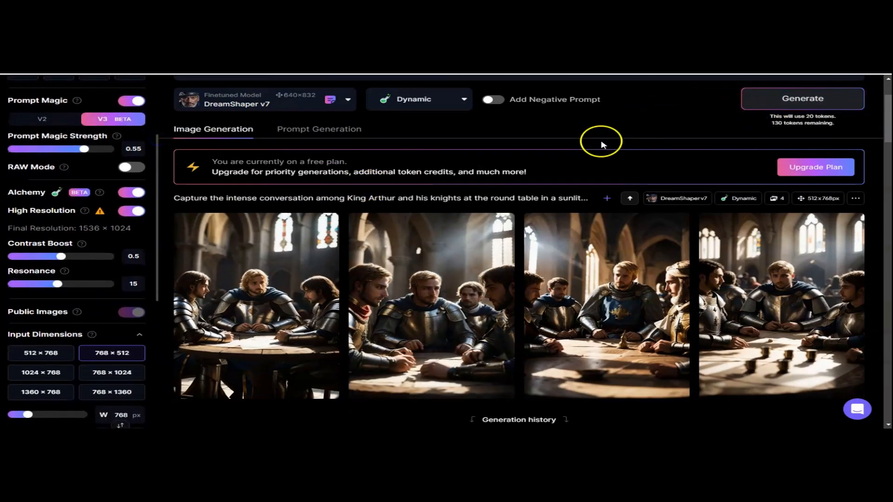
left_click(804, 121)
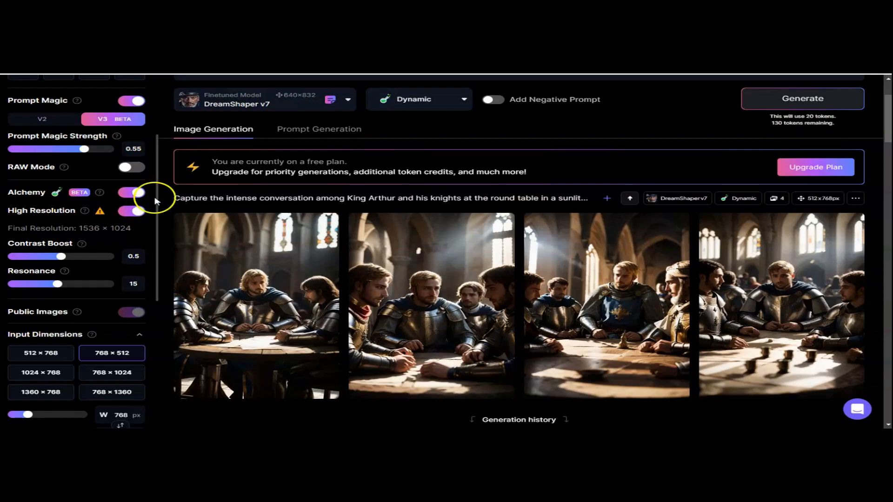
left_click(767, 99)
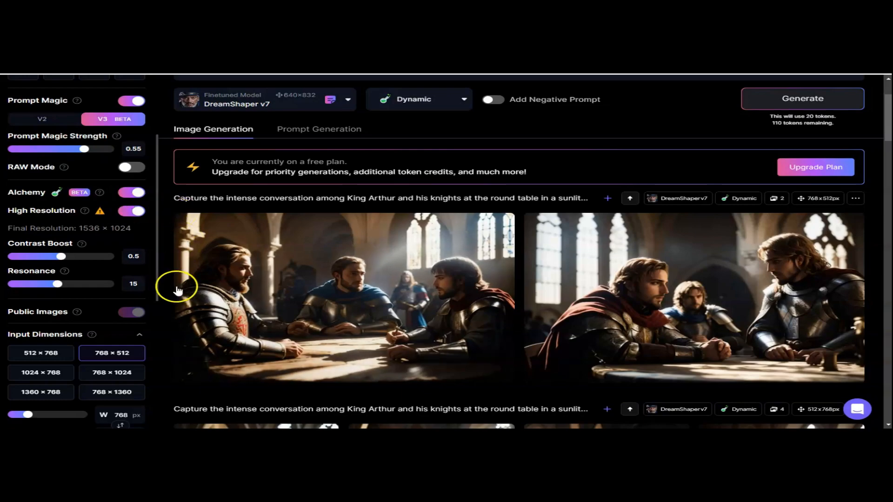
Step: Open the two new landscape images in the viewer, compare them, and close it
left_click(316, 264)
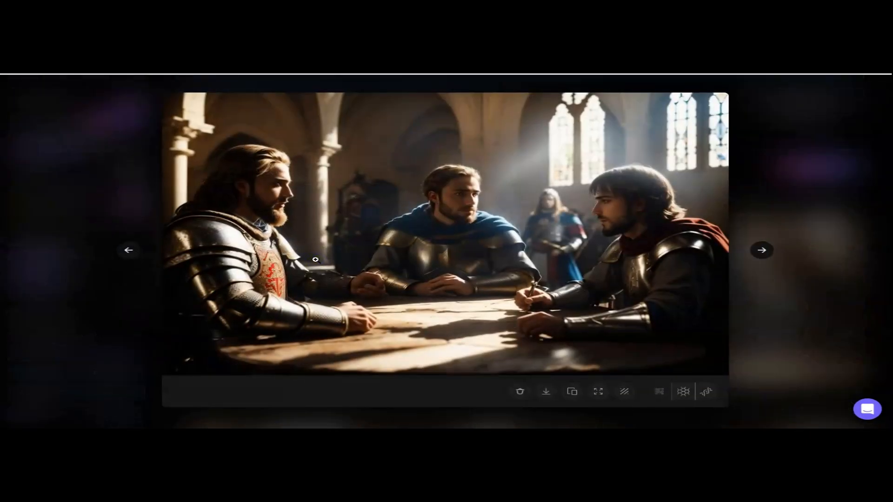
left_click(486, 298)
left_click(762, 252)
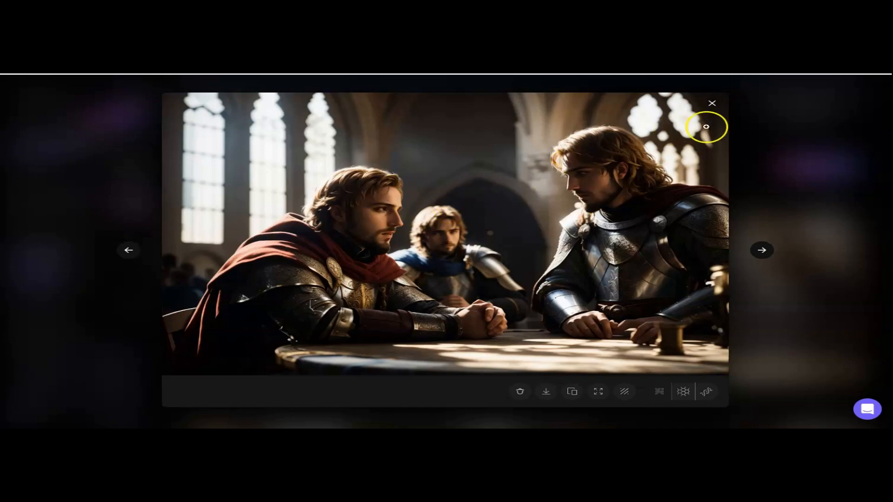
left_click(712, 103)
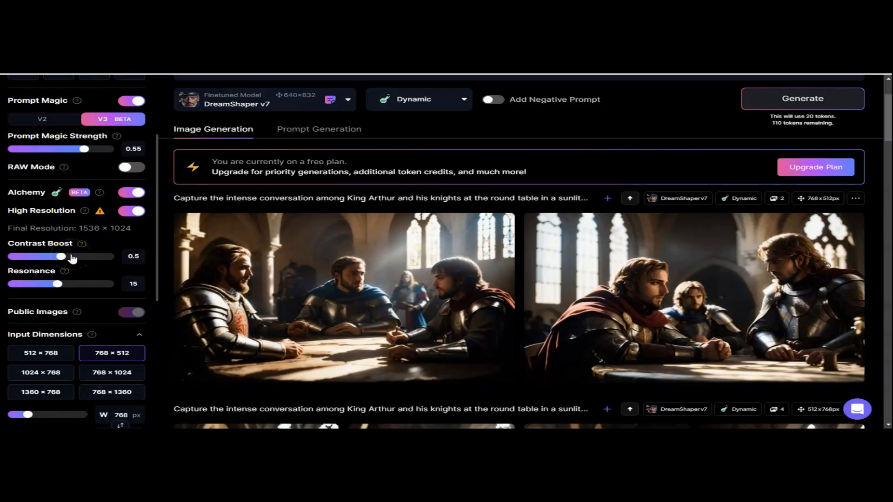
Step: Set Contrast Boost to 1 and generate another batch
left_click(82, 245)
left_click_drag(61, 256, 113, 259)
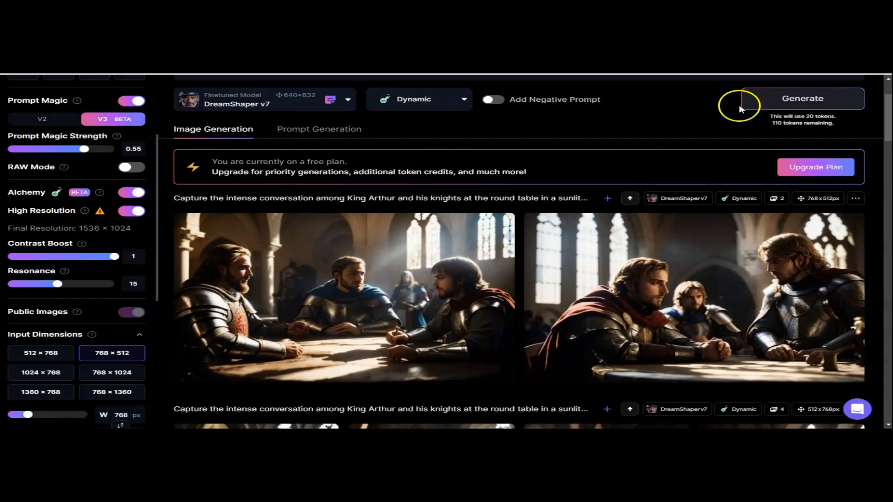
left_click(773, 104)
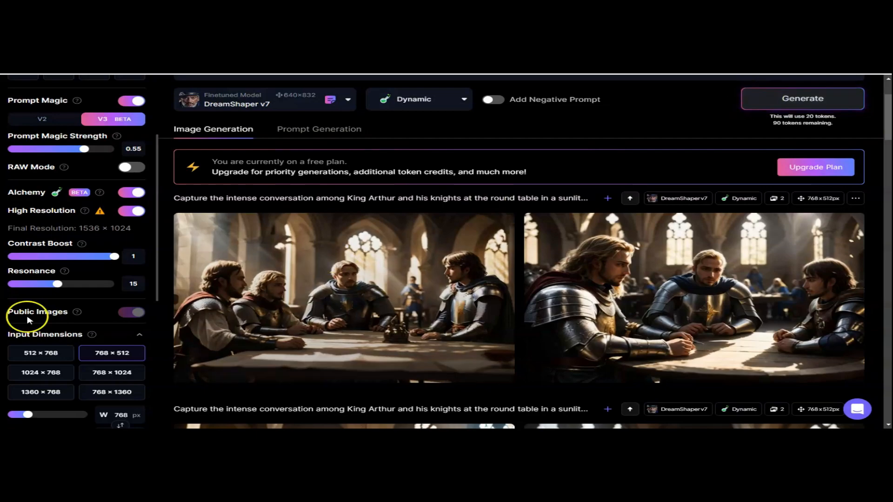
Step: Lower Contrast Boost to 0.25 and generate again
left_click(23, 257)
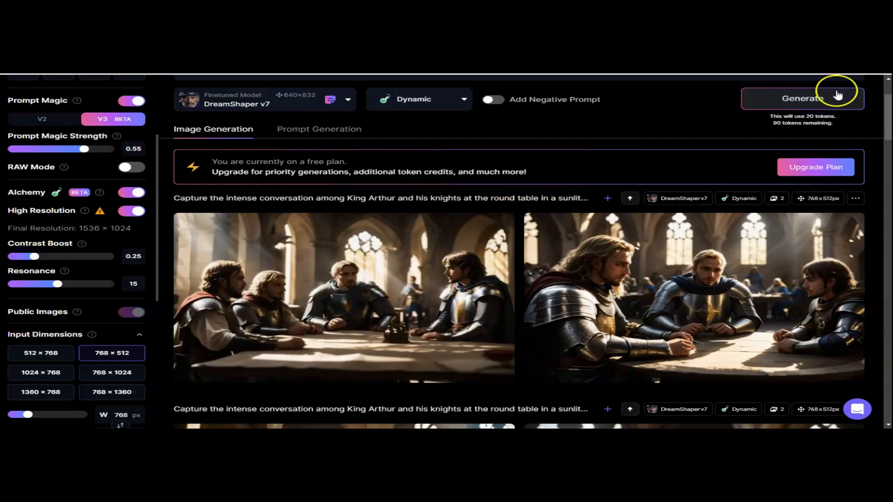
left_click(820, 99)
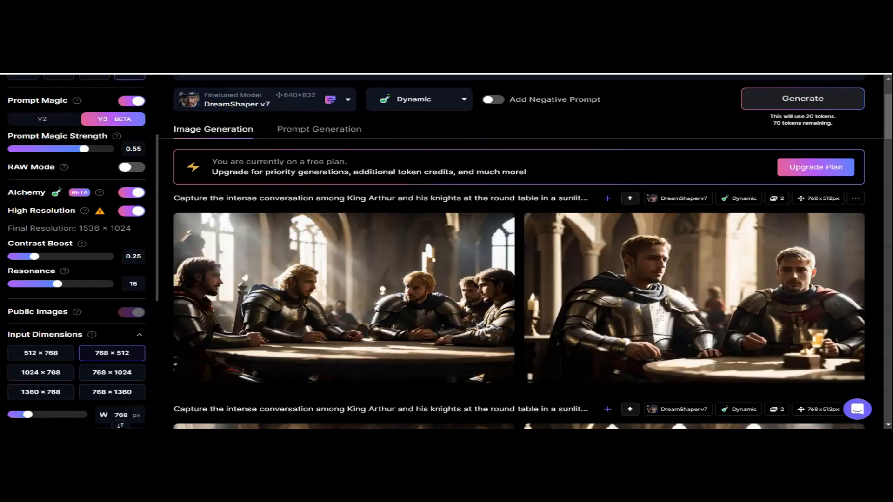
Step: Open each of the latest images in the viewer to inspect them, closing it after each
scroll(519, 279, "down", 3)
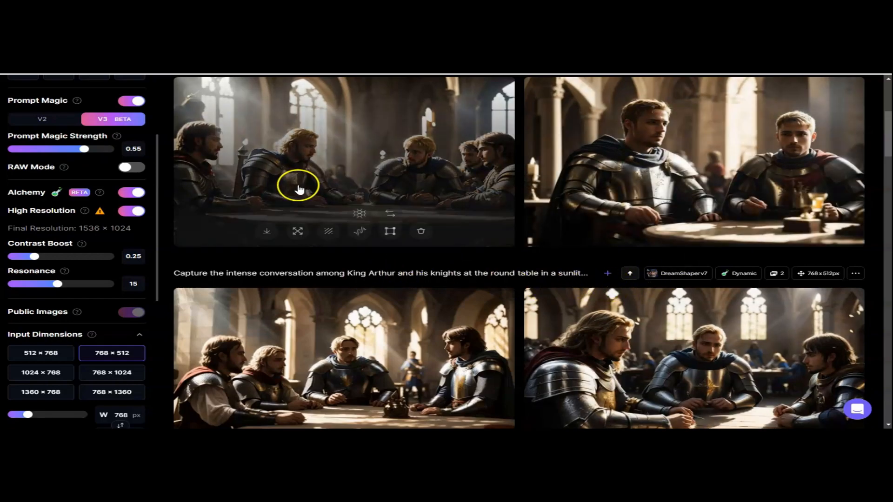
left_click(265, 120)
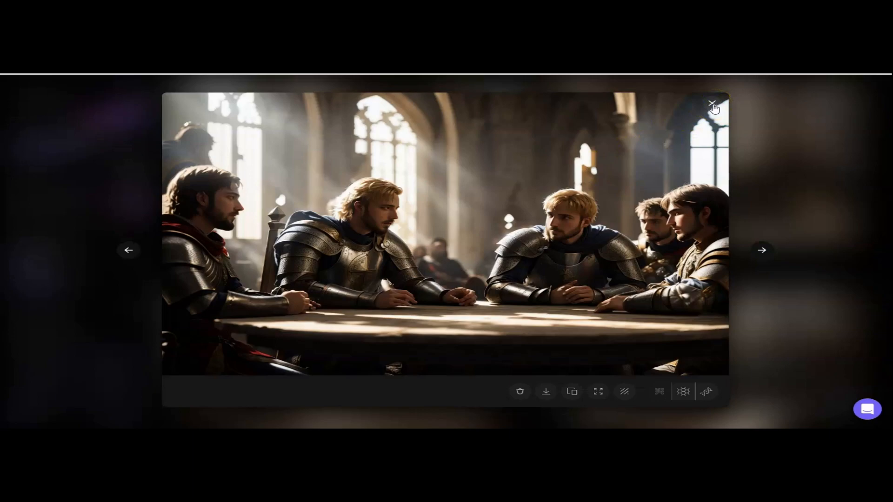
left_click(712, 104)
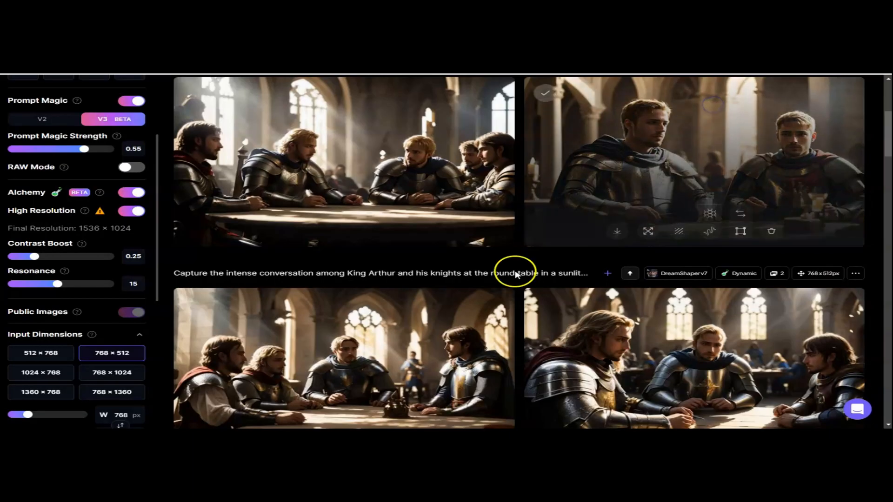
left_click(390, 315)
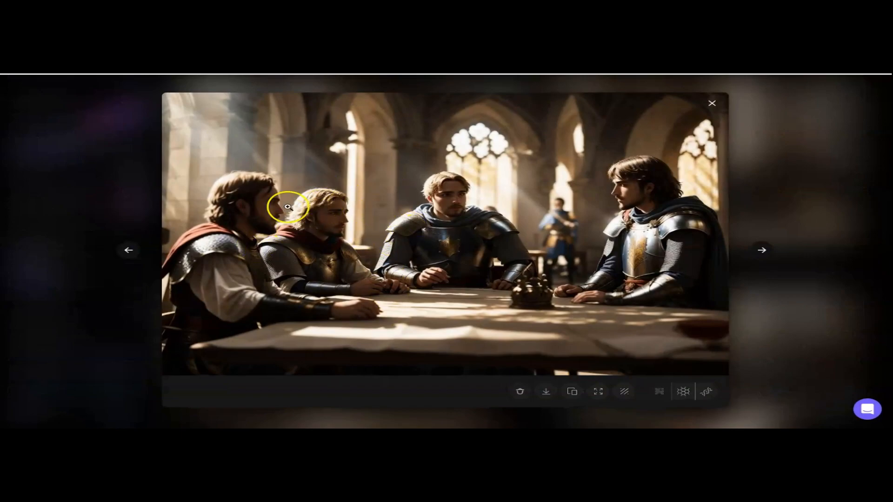
left_click(713, 105)
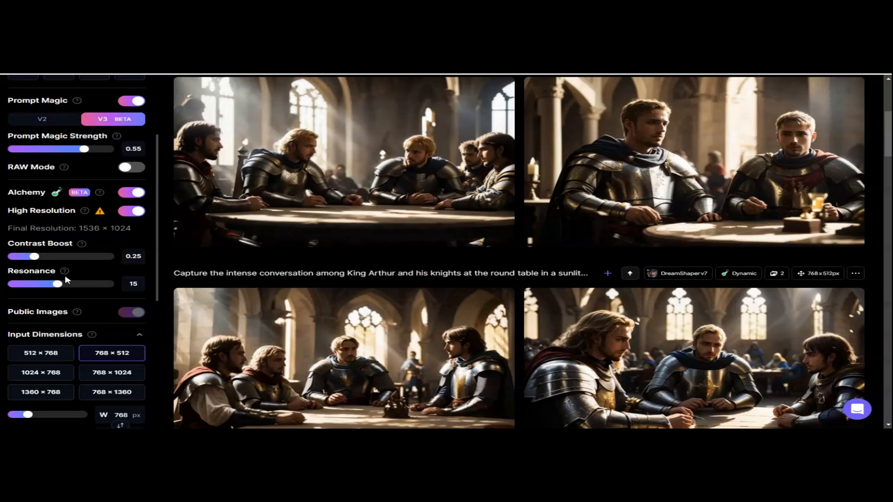
Step: Set Resonance to 8 and generate a new batch
mouse_move(66, 276)
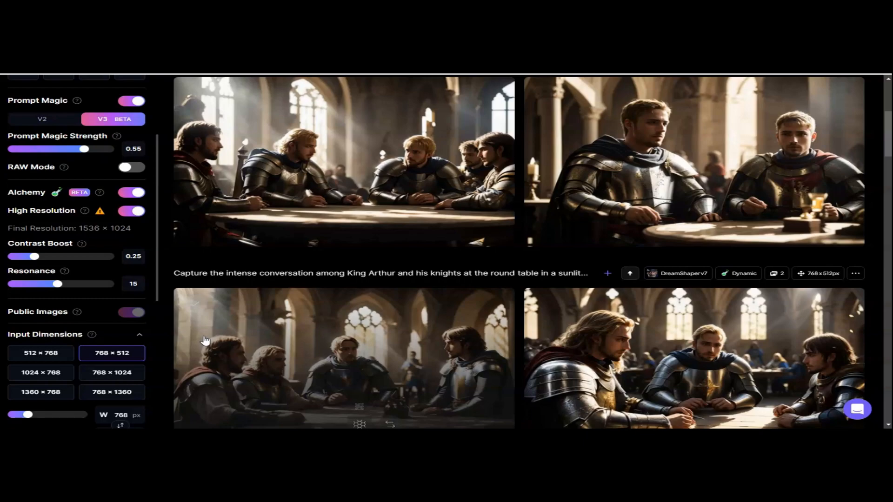
left_click(29, 284)
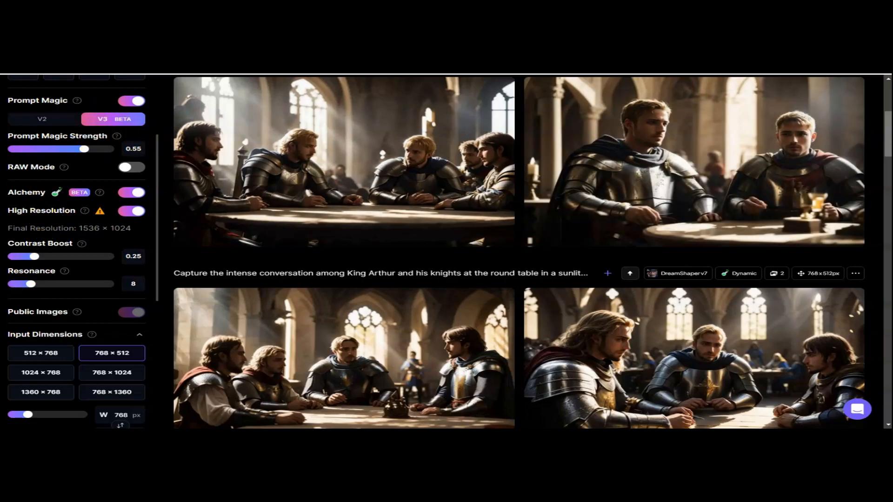
scroll(837, 148, "up", 5)
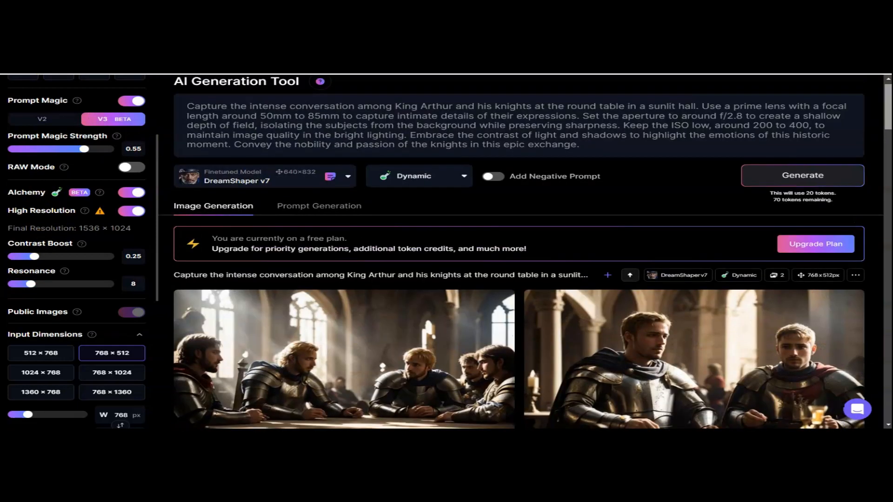
left_click(801, 176)
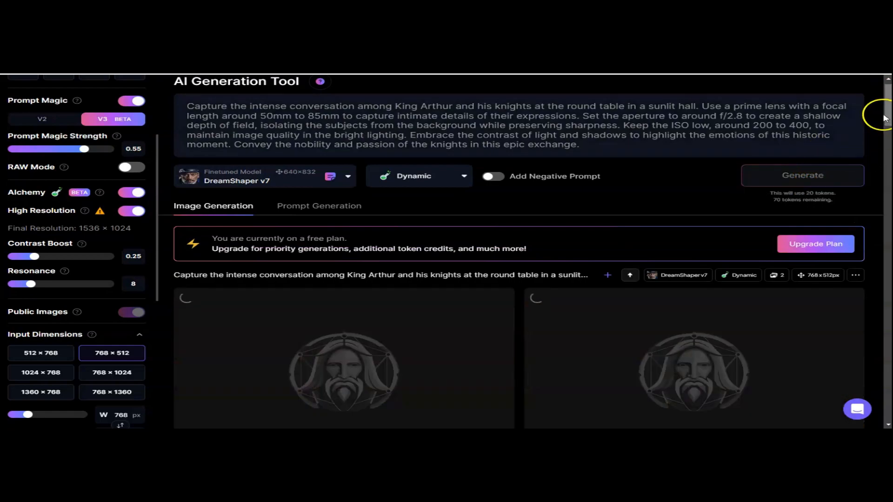
Step: Open the first image of the newest batch in the viewer
scroll(876, 116, "down", 4)
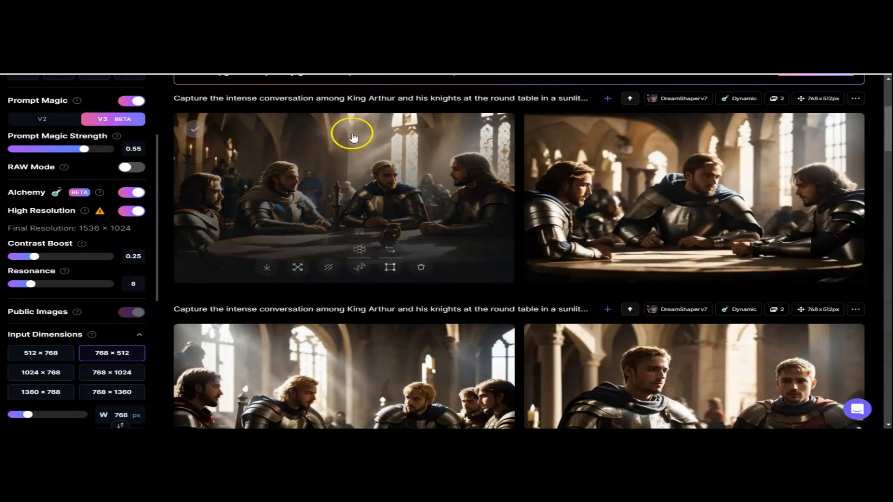
left_click(352, 137)
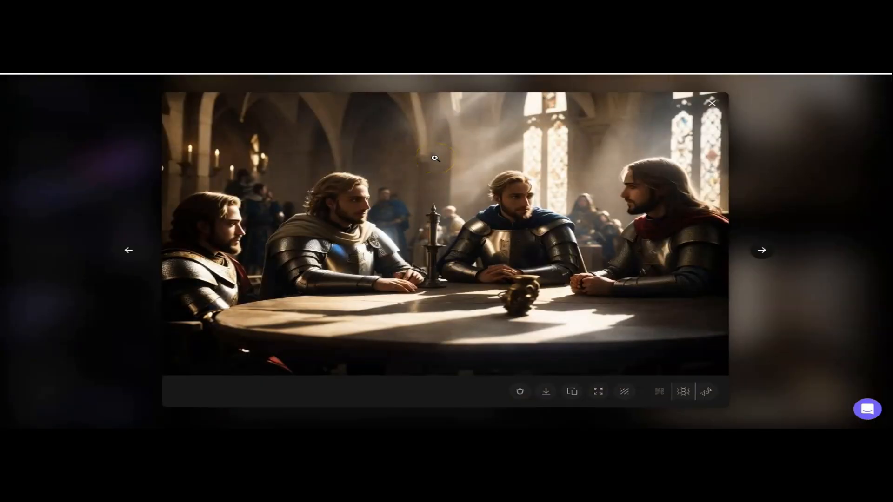
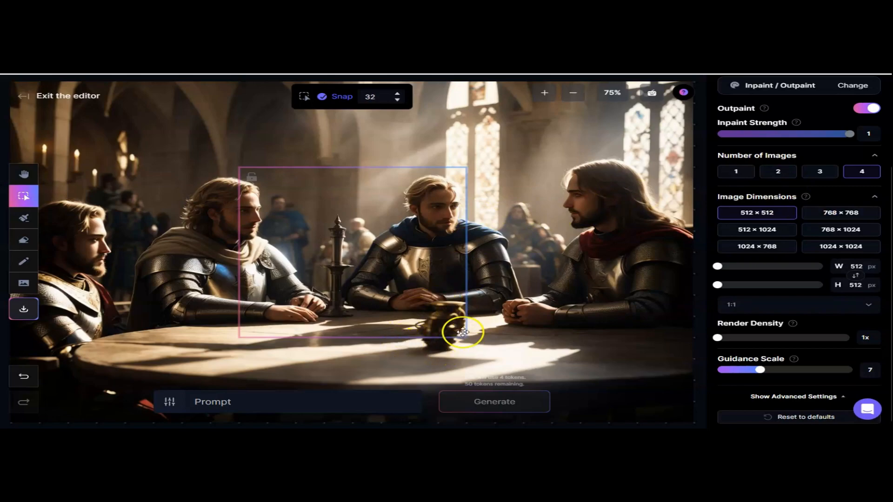
Step: Set Render Density to 3x and position the generation frame over the jug on the table
left_click_drag(392, 255, 461, 299)
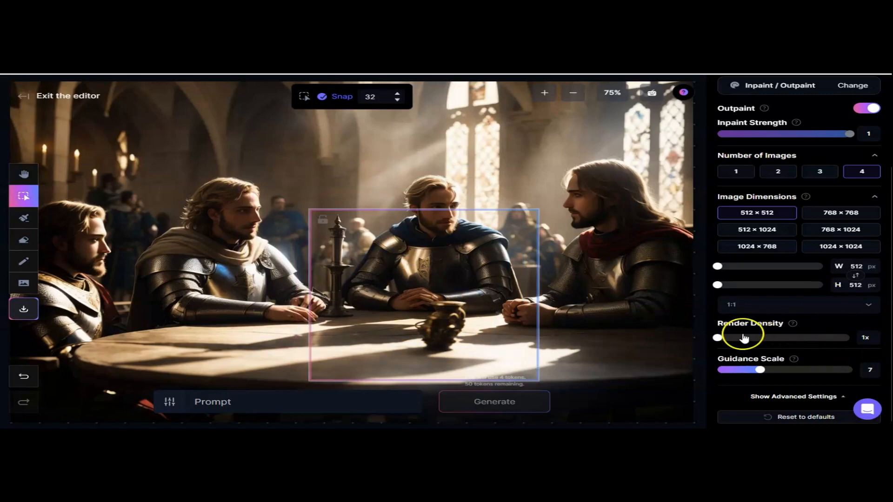
mouse_move(744, 338)
left_mouse_down()
mouse_move(719, 339)
mouse_move(743, 340)
left_mouse_up()
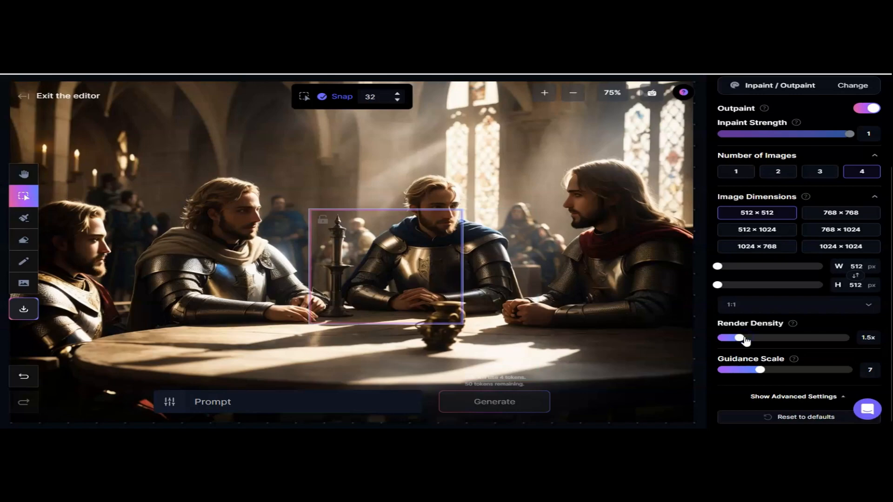
left_click_drag(744, 341, 846, 341)
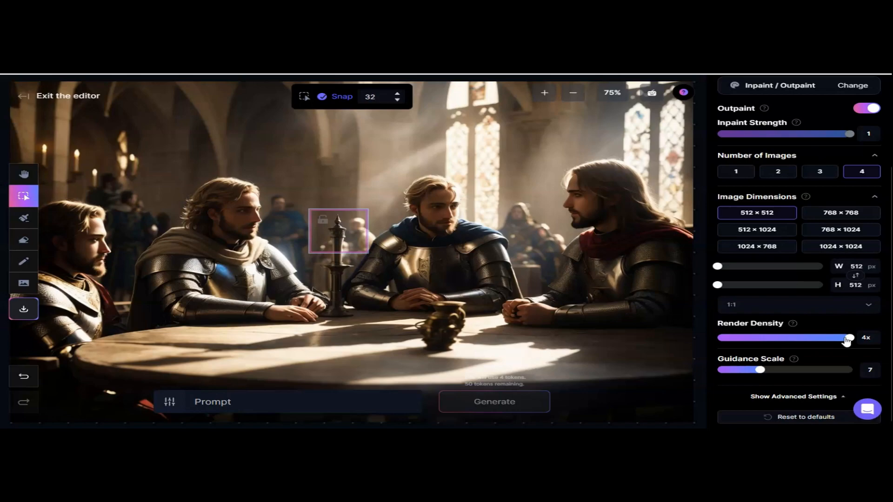
left_click_drag(846, 341, 797, 341)
left_click_drag(365, 225, 455, 317)
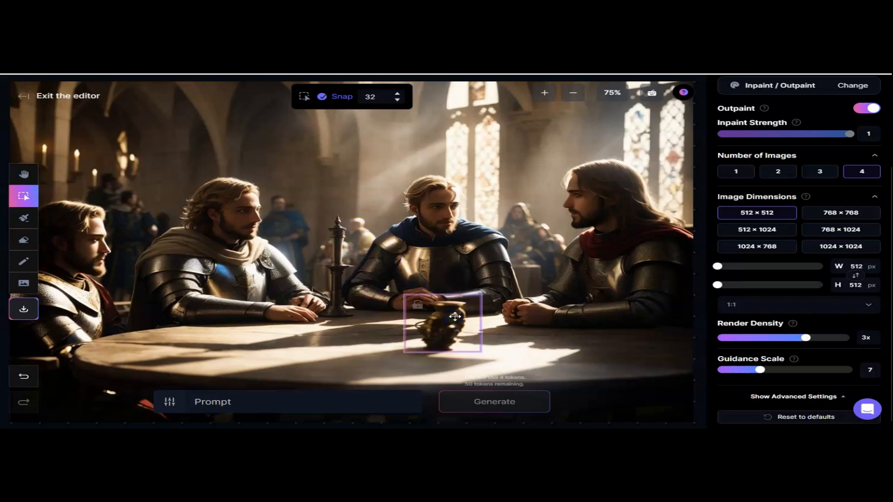
Step: Paint an inpainting mask over the jug with the brush at size 40
left_click(24, 225)
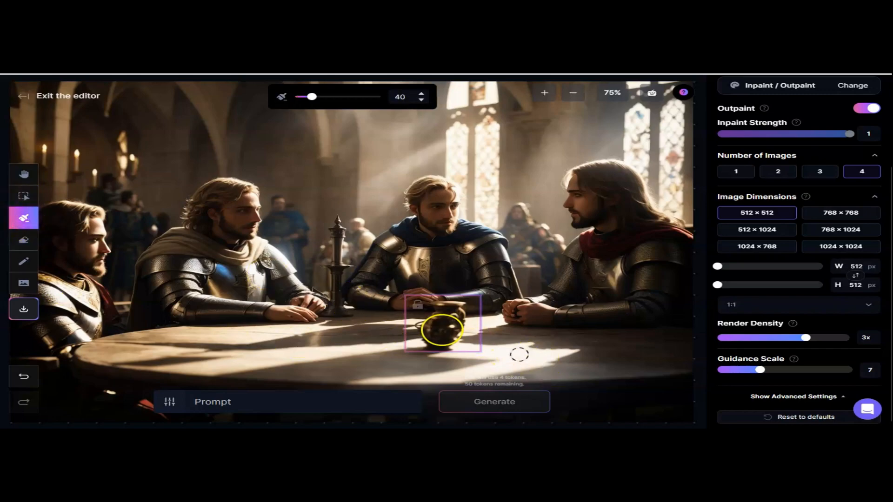
mouse_move(400, 309)
left_mouse_down()
mouse_move(456, 309)
mouse_move(420, 324)
mouse_move(452, 330)
mouse_move(457, 312)
mouse_move(442, 305)
mouse_move(458, 307)
mouse_move(445, 334)
mouse_move(422, 340)
mouse_move(458, 325)
left_mouse_up()
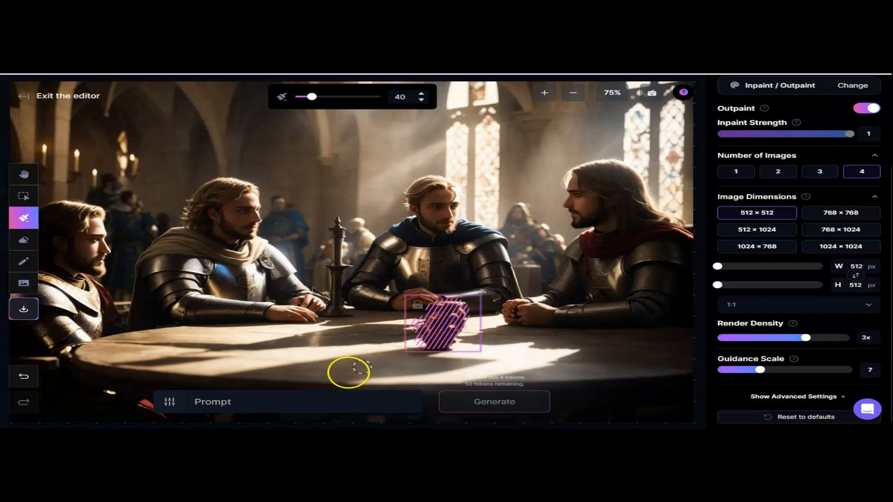
Step: Enter the prompt 'Bejeweled water chalice'
left_click(247, 409)
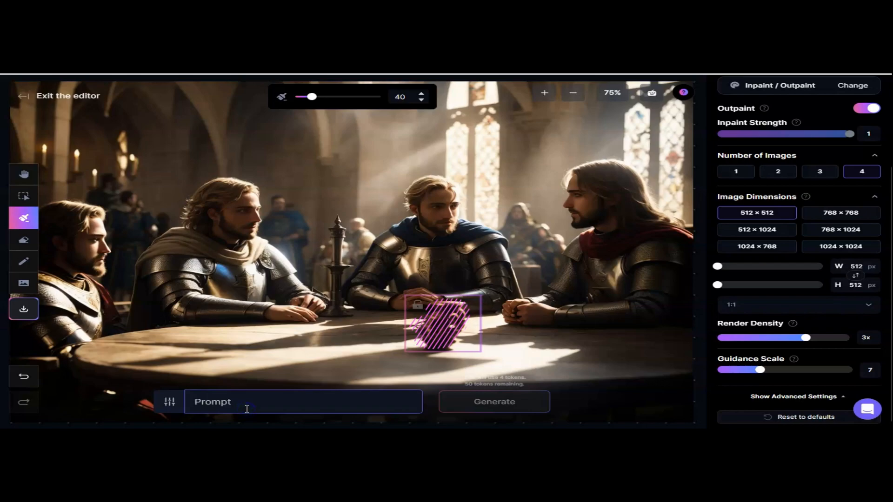
type("Bejewel")
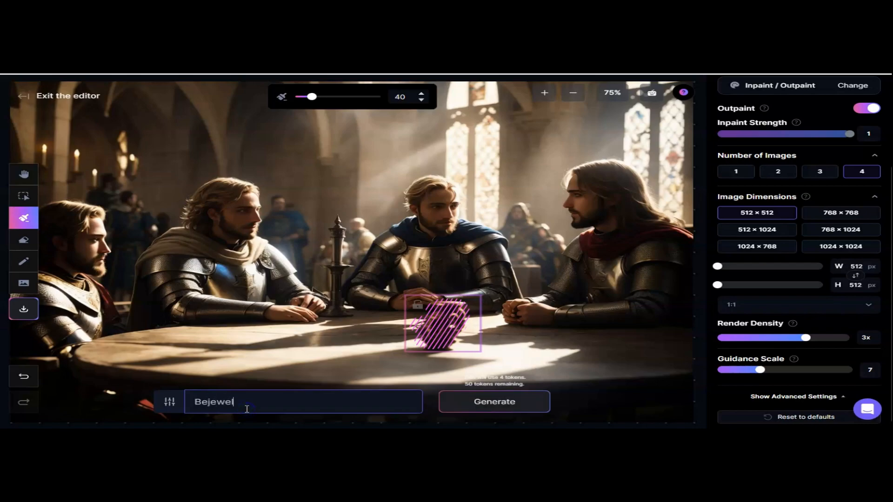
type("ed water chalice")
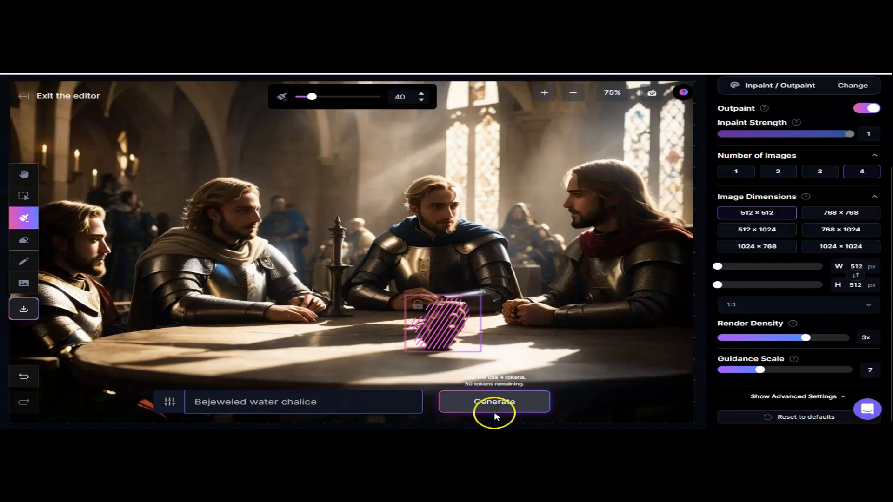
Step: Lower Render Density to 2.5x and nudge the generation frame over the jug
left_click_drag(804, 339, 787, 340)
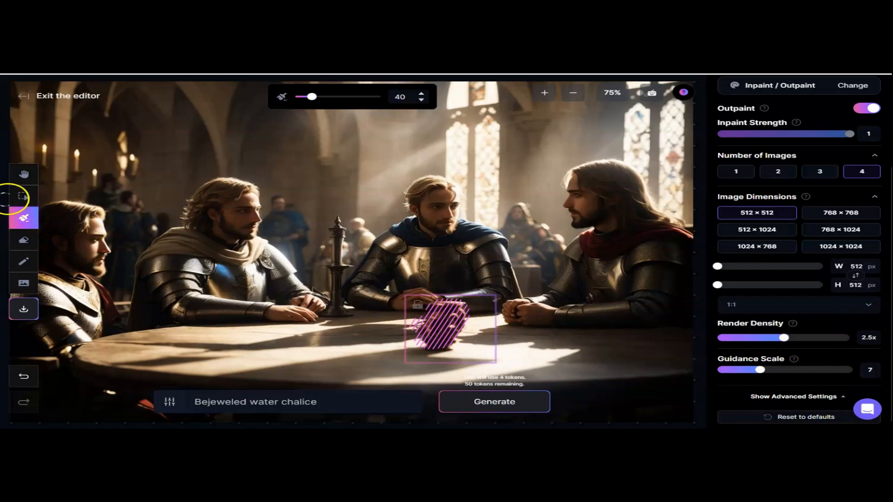
left_click(24, 196)
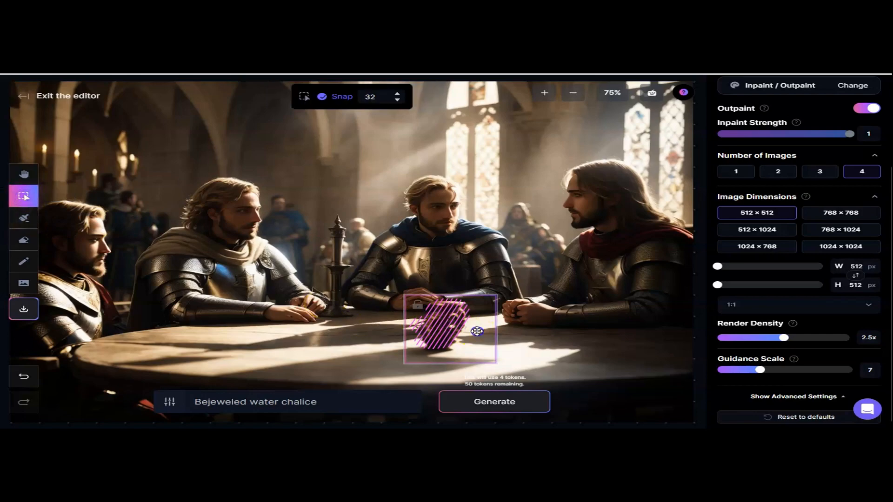
left_click_drag(477, 332, 471, 326)
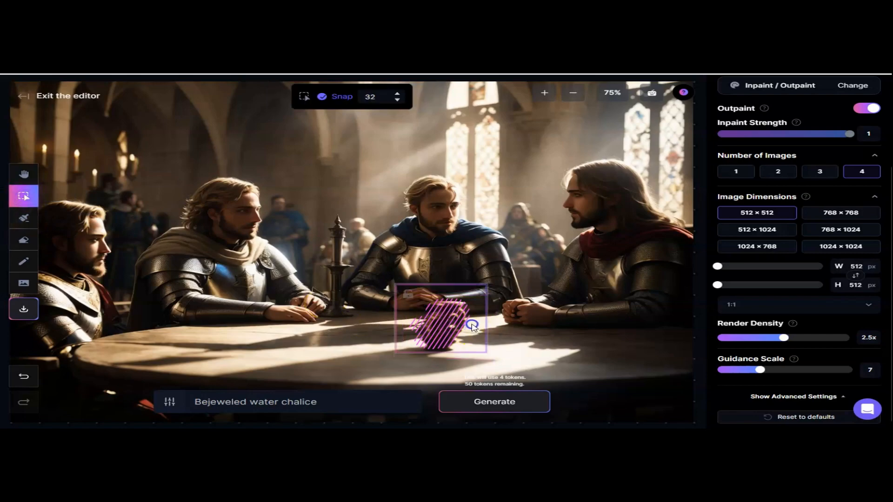
Step: Extend the painted mask to cover the rest of the jug
left_click(27, 222)
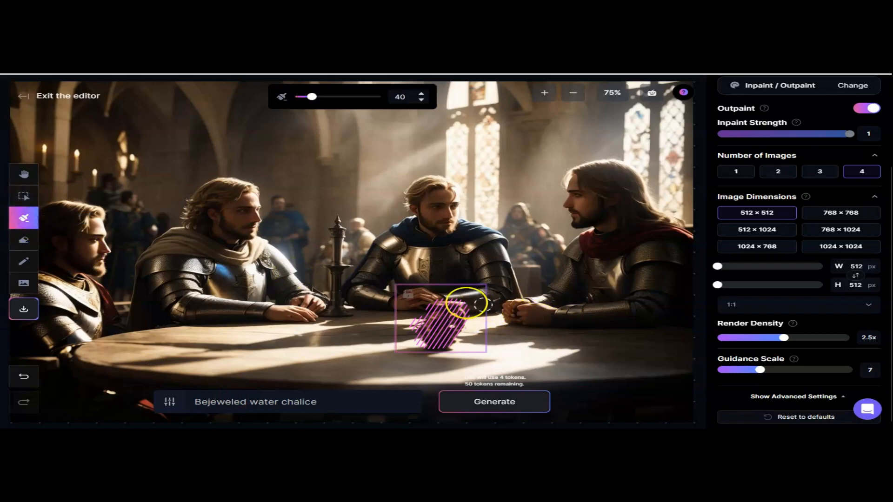
mouse_move(458, 301)
left_mouse_down()
mouse_move(421, 307)
mouse_move(412, 323)
mouse_move(418, 336)
mouse_move(463, 347)
mouse_move(472, 323)
mouse_move(458, 299)
mouse_move(423, 298)
mouse_move(401, 311)
mouse_move(411, 343)
mouse_move(459, 345)
left_mouse_up()
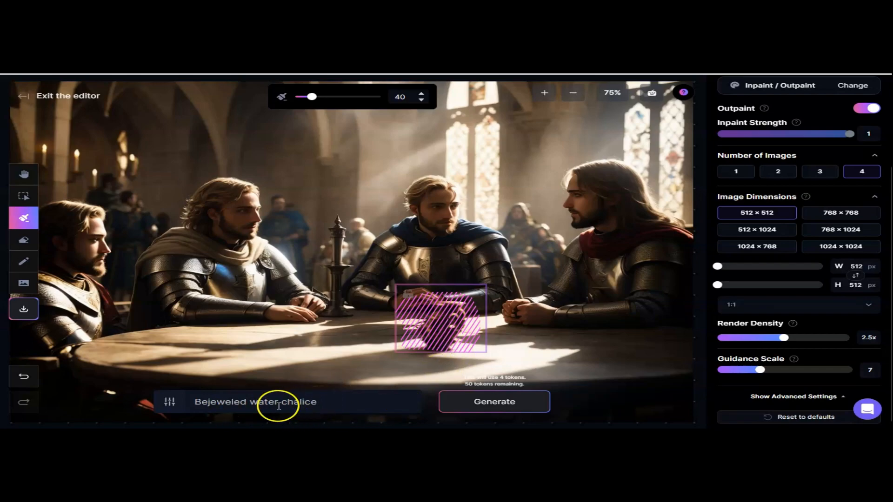
Step: Change the prompt to 'Bejeweled brass water jug' and generate the inpaint
left_click(249, 402)
type("b")
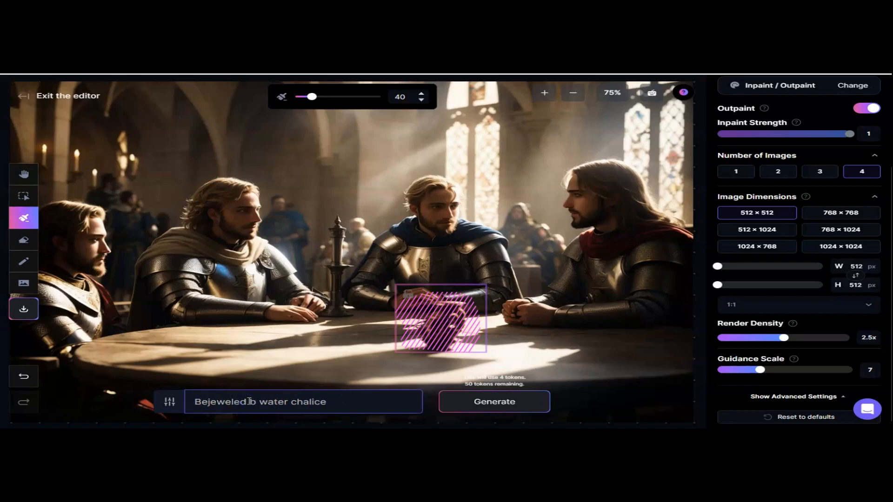
key("BackSpace")
key("BackSpace")
key("BackSpace")
key("BackSpace")
type("ed brass")
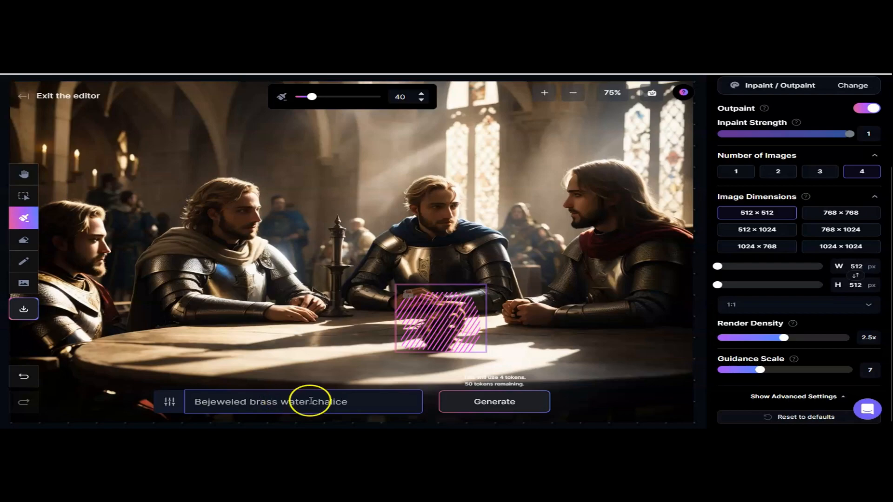
left_click(366, 404)
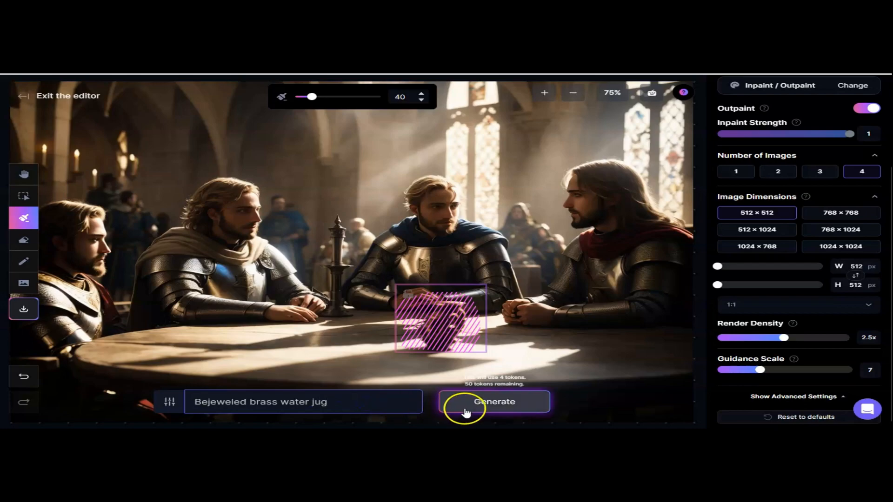
left_click(505, 411)
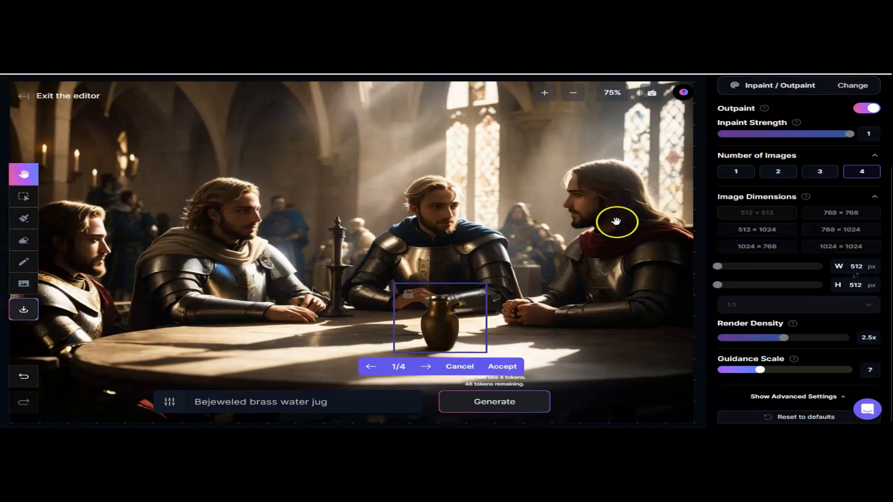
Step: Browse the four generated jug variations and accept the first one
left_click(426, 367)
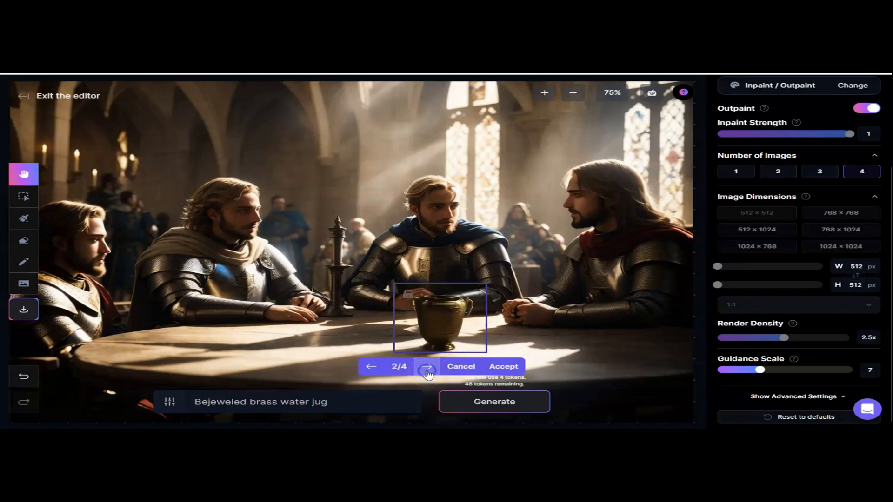
left_click(427, 371)
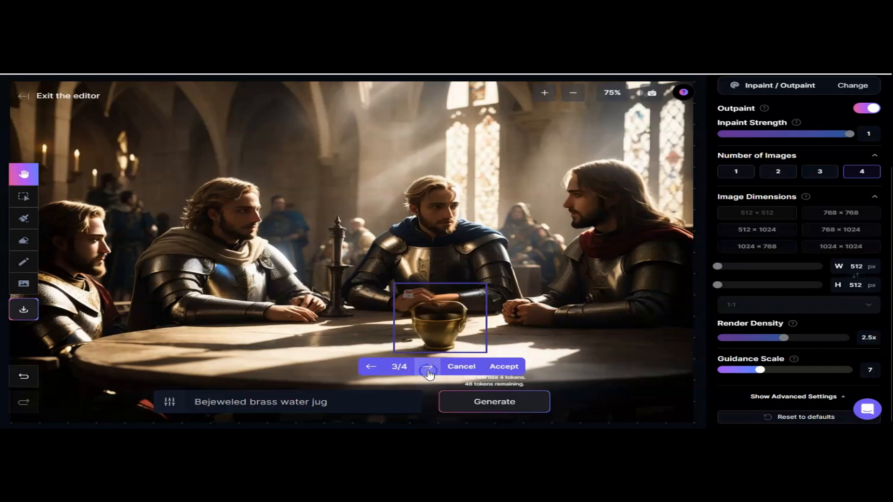
left_click(427, 370)
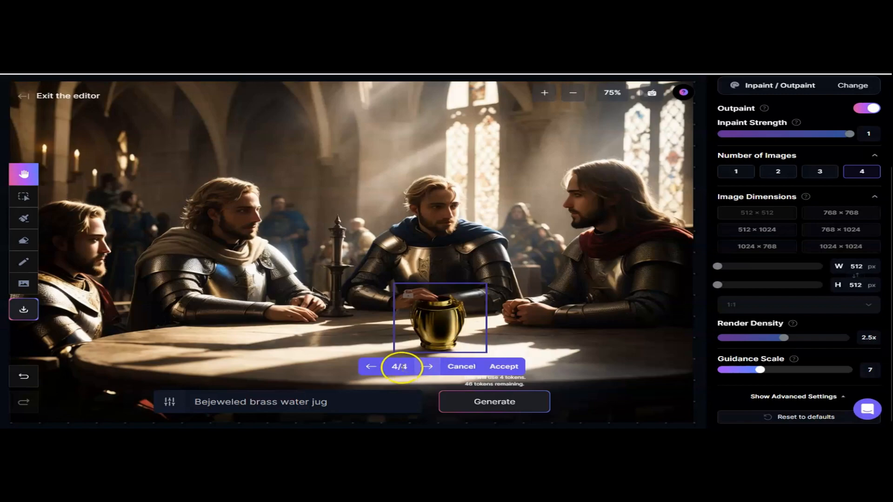
left_click(374, 368)
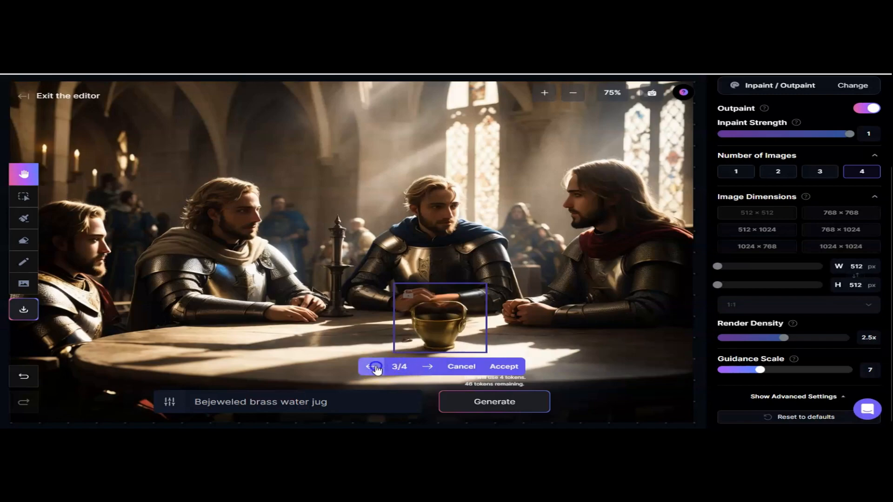
left_click(374, 369)
left_click(375, 368)
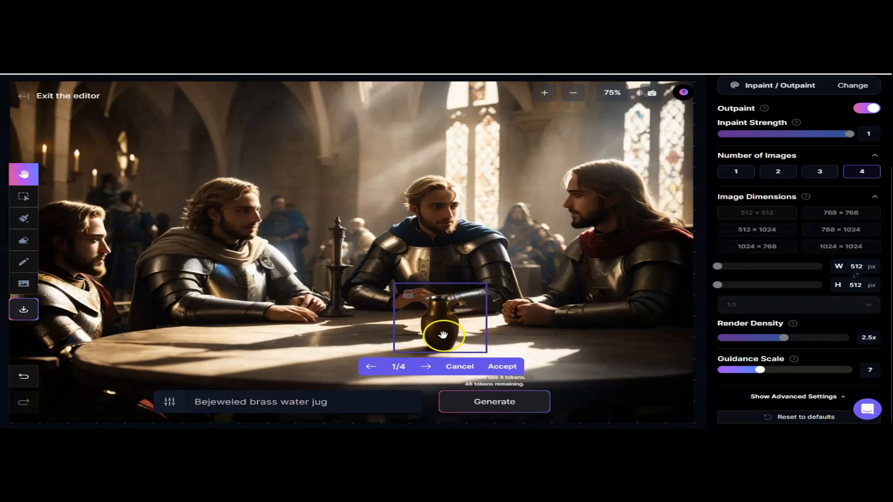
left_click(502, 367)
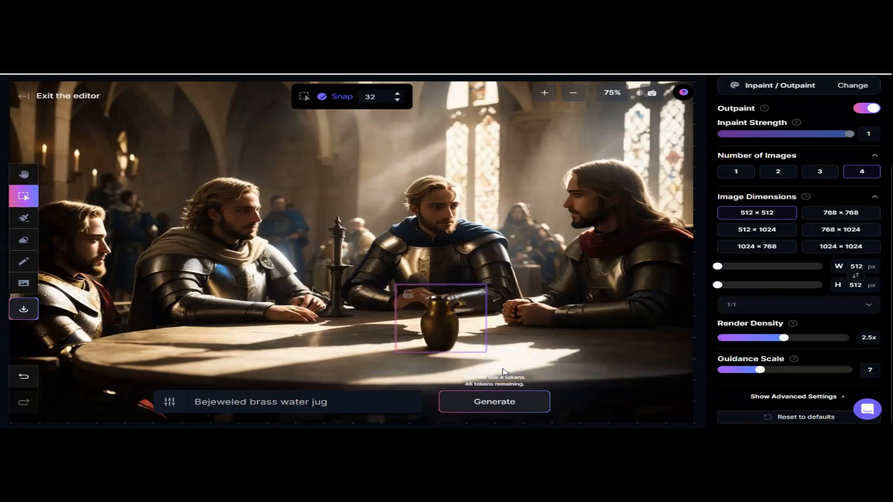